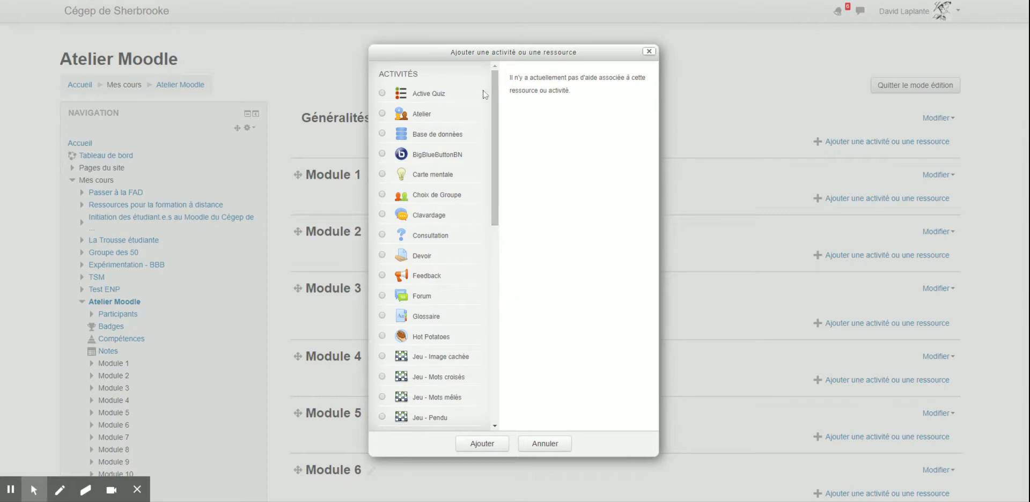
Add an Active Quiz activity to Module 1, named "jhgfdg" with the description "rfdtghhuj"
{"action": "left_click", "coordinate": [434, 97]}
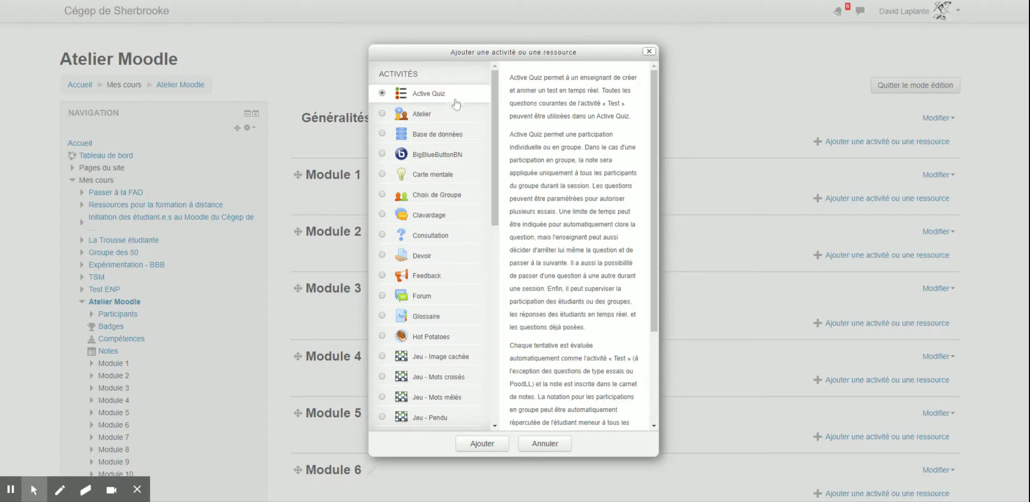
{"action": "scroll", "coordinate": [590, 204], "scroll_direction": "down", "scroll_amount": 2}
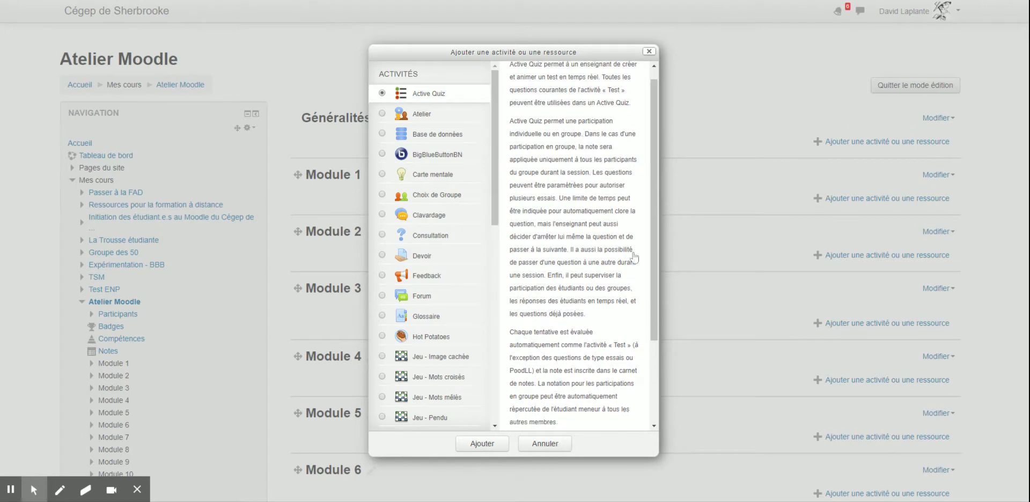
{"action": "scroll", "coordinate": [588, 177], "scroll_direction": "up", "scroll_amount": 2}
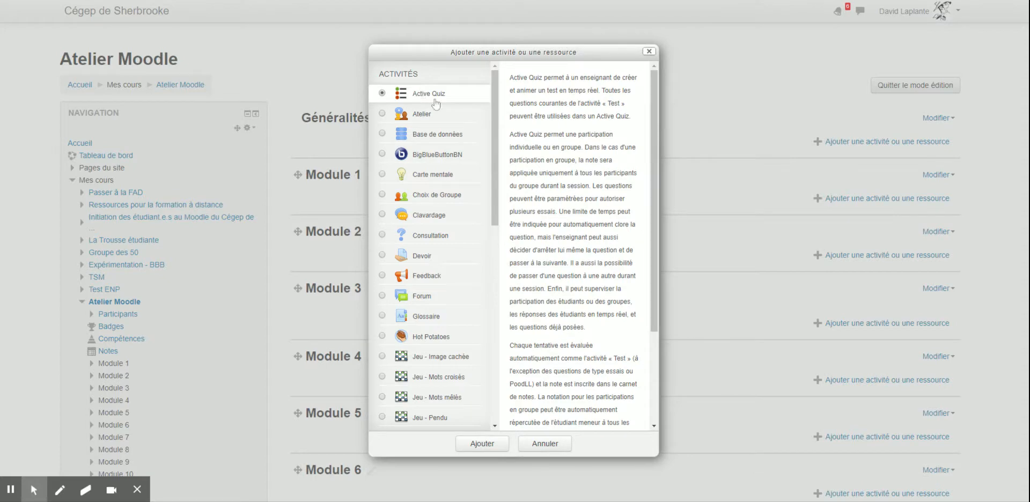
{"action": "left_click", "coordinate": [483, 445]}
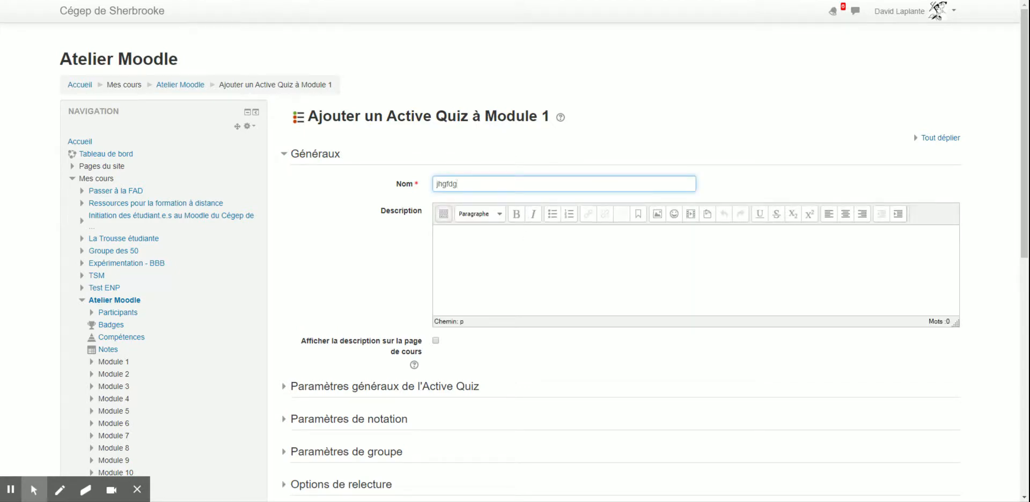
{"action": "key", "text": "Tab"}
{"action": "type", "text": "rfdtgh"}
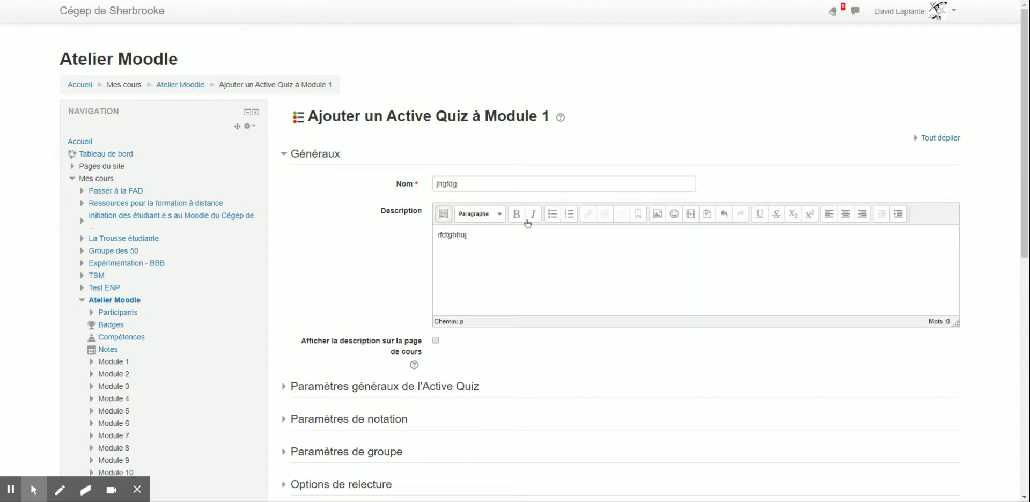
Read the help for the course-page description display, default question duration and question wait time settings
{"action": "scroll", "coordinate": [376, 231], "scroll_direction": "down", "scroll_amount": 3}
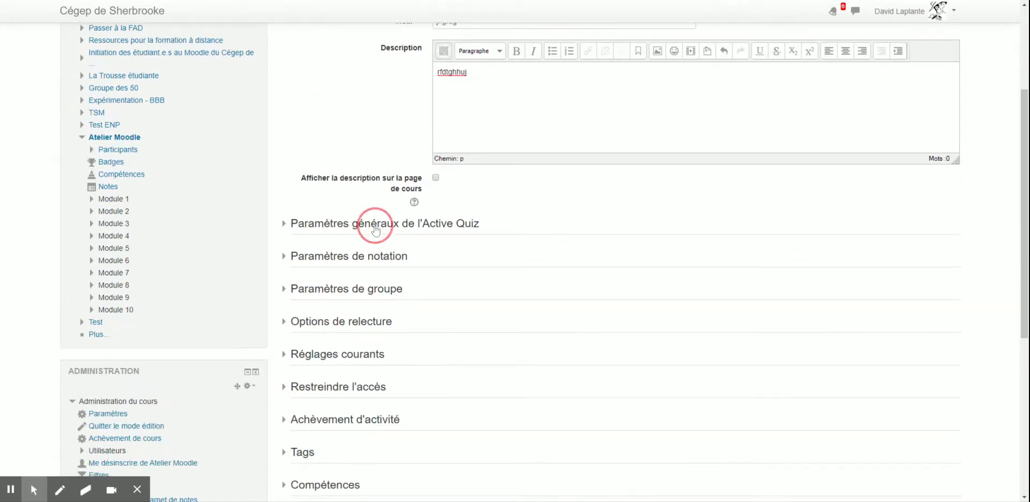
{"action": "left_click", "coordinate": [375, 225]}
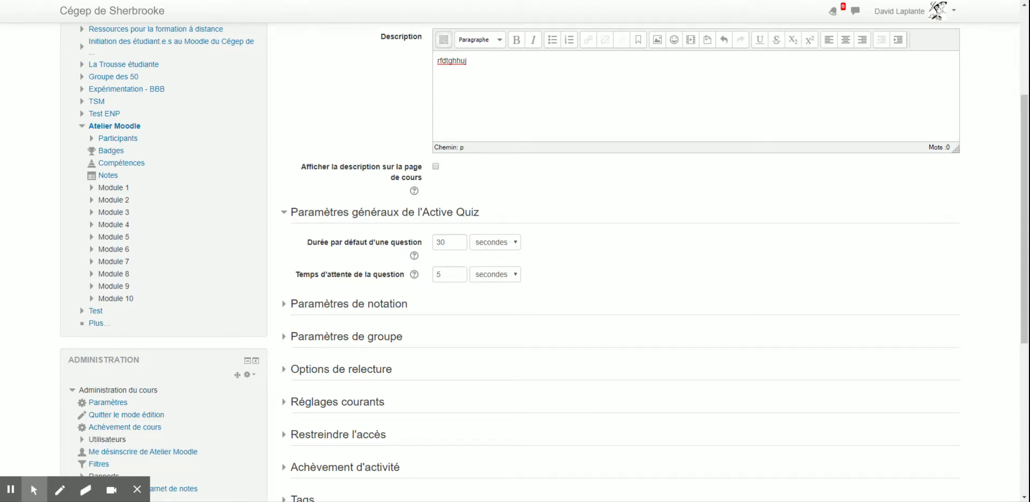
{"action": "left_click", "coordinate": [415, 192]}
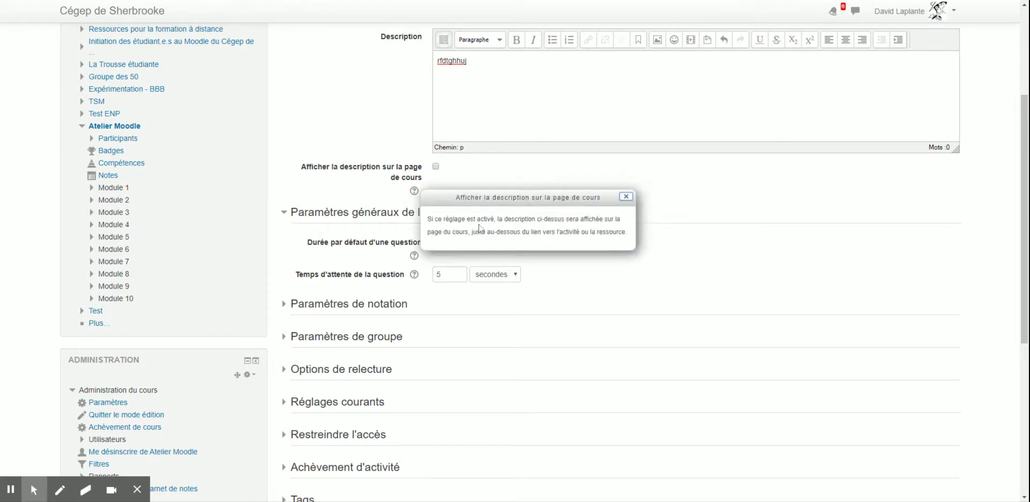
{"action": "left_click", "coordinate": [414, 256]}
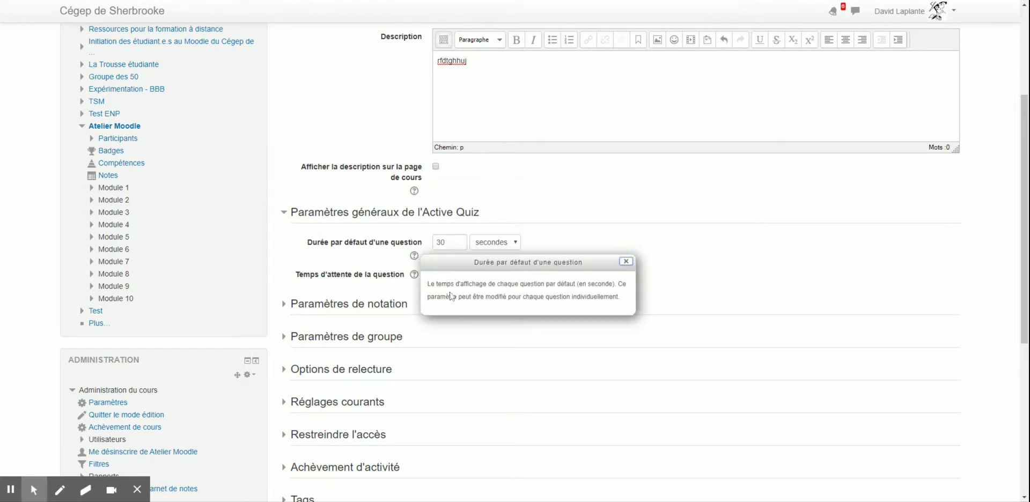
{"action": "left_click", "coordinate": [414, 274]}
Examine the quiz's grading, group, review and common module settings
{"action": "left_click", "coordinate": [385, 306]}
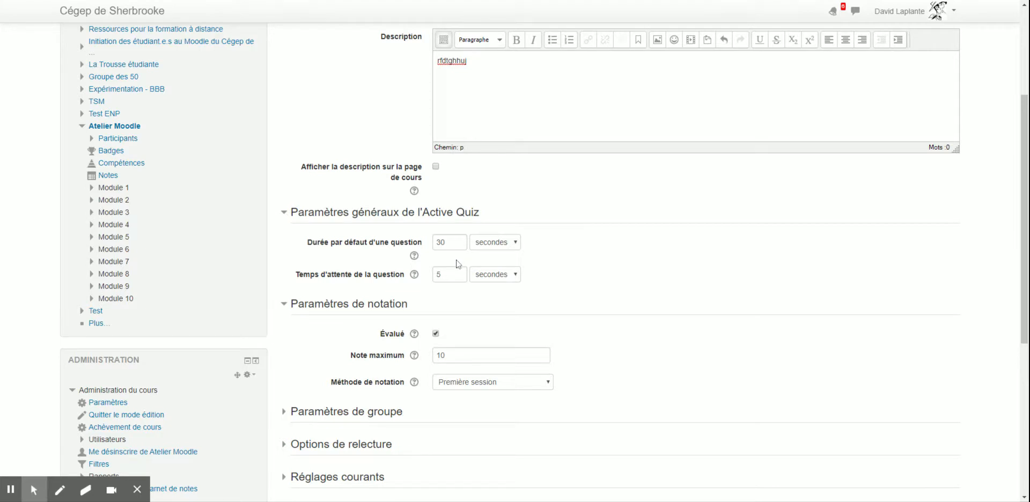
{"action": "scroll", "coordinate": [636, 282], "scroll_direction": "down", "scroll_amount": 3}
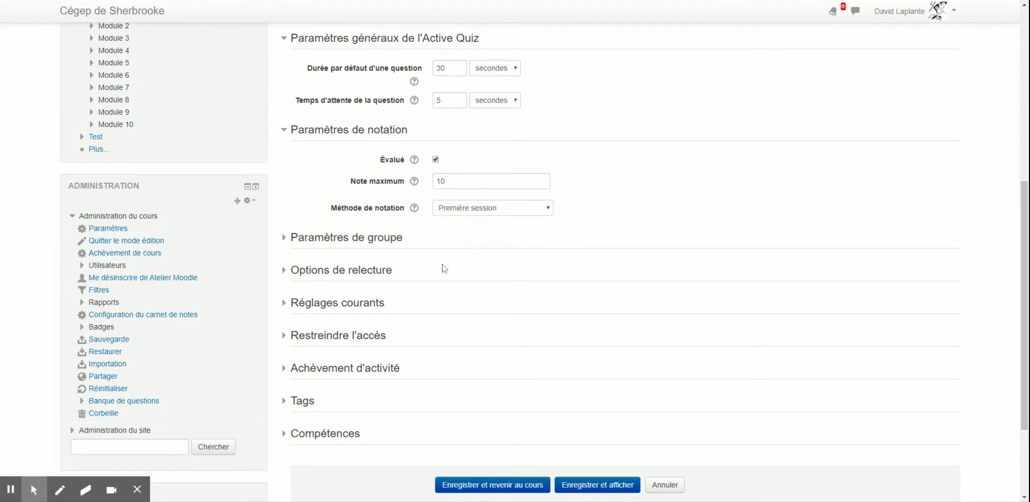
{"action": "left_click", "coordinate": [370, 239]}
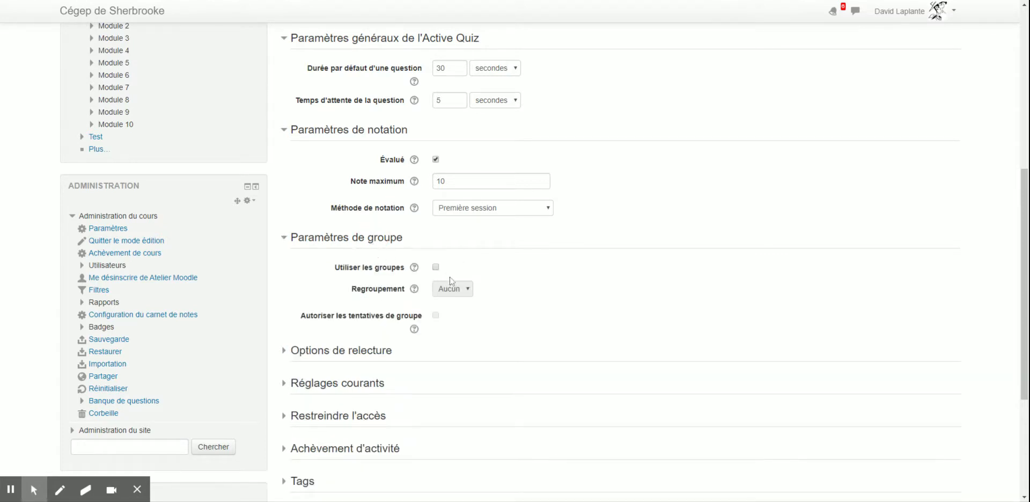
{"action": "scroll", "coordinate": [394, 333], "scroll_direction": "down", "scroll_amount": 1}
{"action": "left_click", "coordinate": [374, 311]}
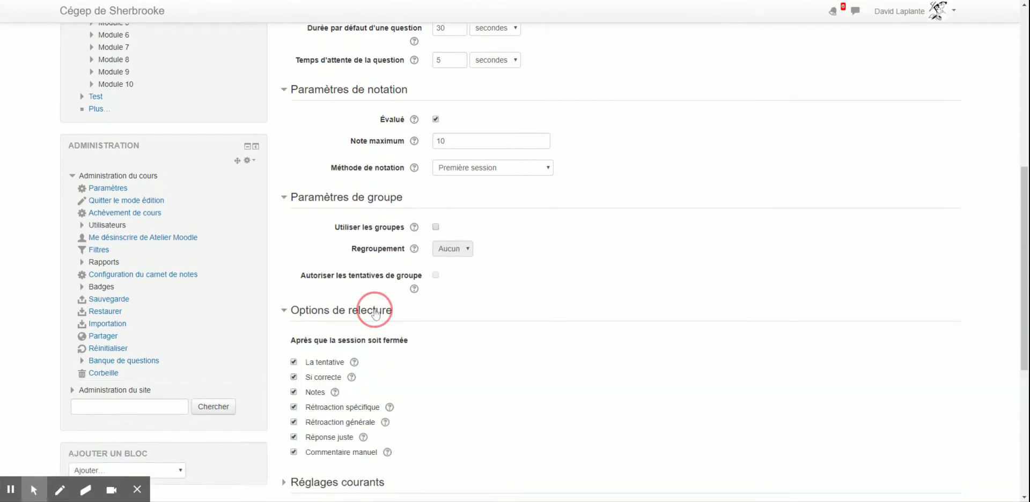
{"action": "scroll", "coordinate": [425, 341], "scroll_direction": "down", "scroll_amount": 2}
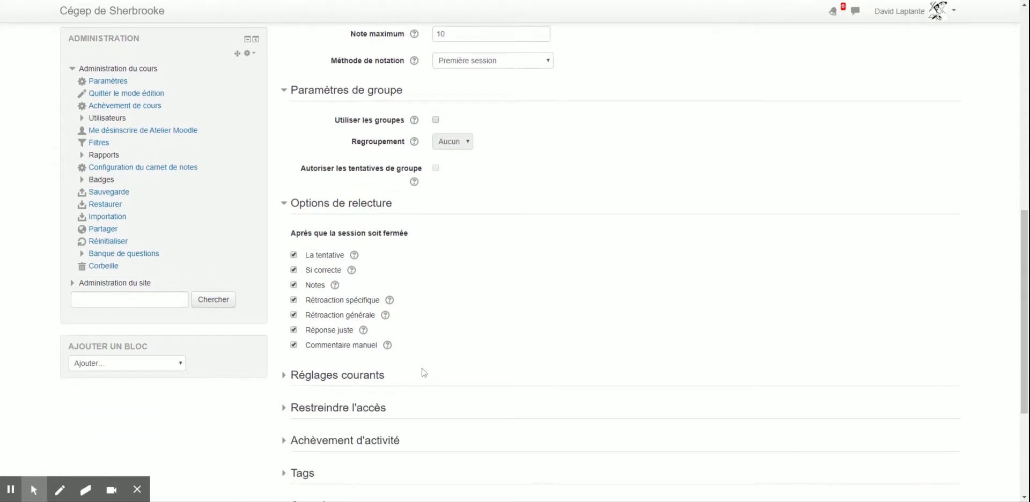
{"action": "left_click", "coordinate": [358, 383]}
{"action": "scroll", "coordinate": [390, 396], "scroll_direction": "down", "scroll_amount": 1}
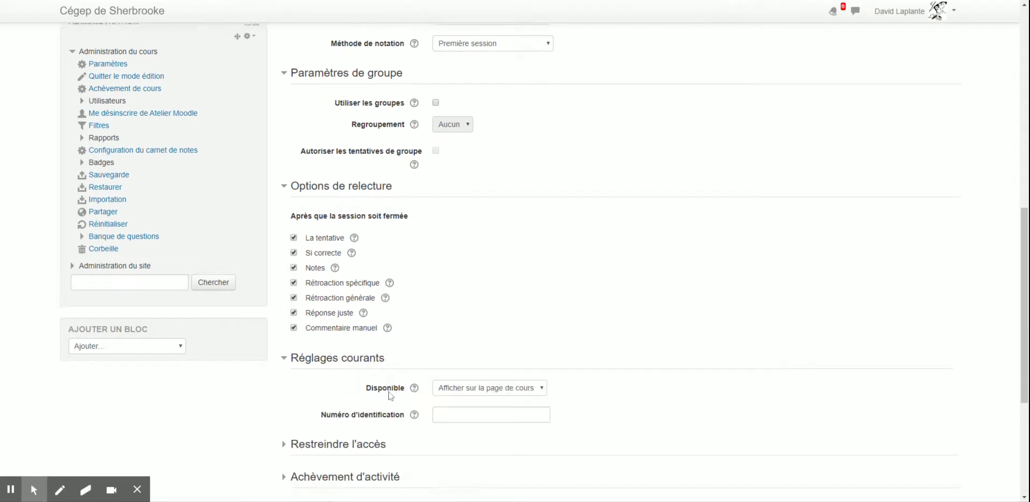
{"action": "scroll", "coordinate": [390, 396], "scroll_direction": "down", "scroll_amount": 3}
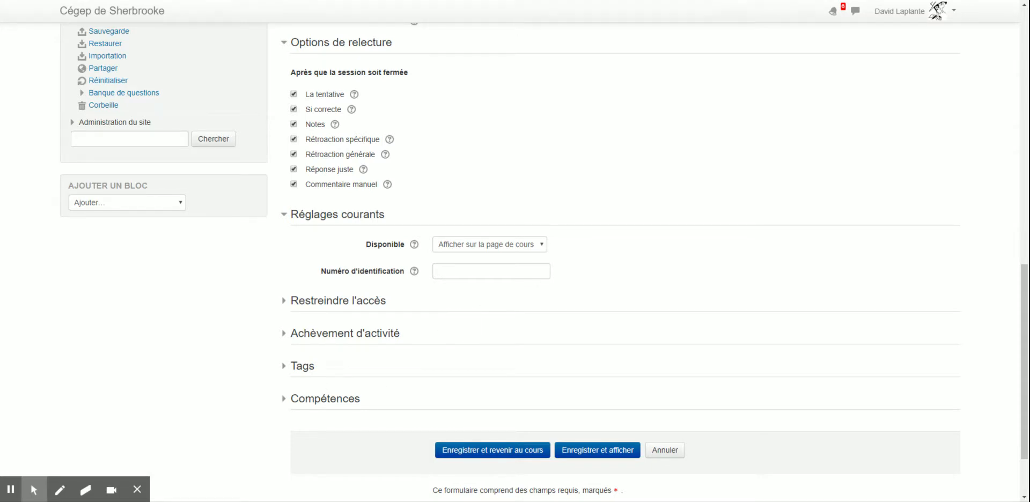
Set the default question duration to 45 seconds in the general Active Quiz settings
{"action": "scroll", "coordinate": [636, 387], "scroll_direction": "up", "scroll_amount": 7}
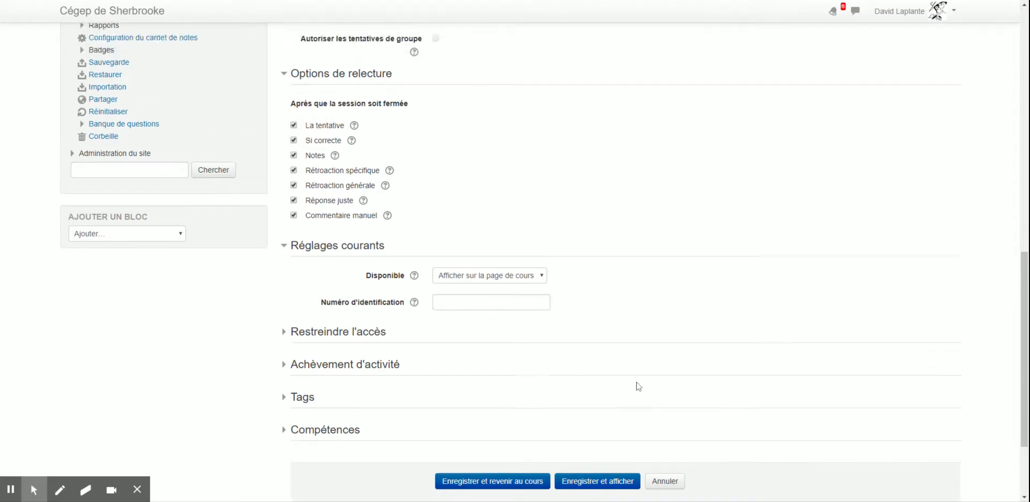
{"action": "scroll", "coordinate": [616, 350], "scroll_direction": "up", "scroll_amount": 3}
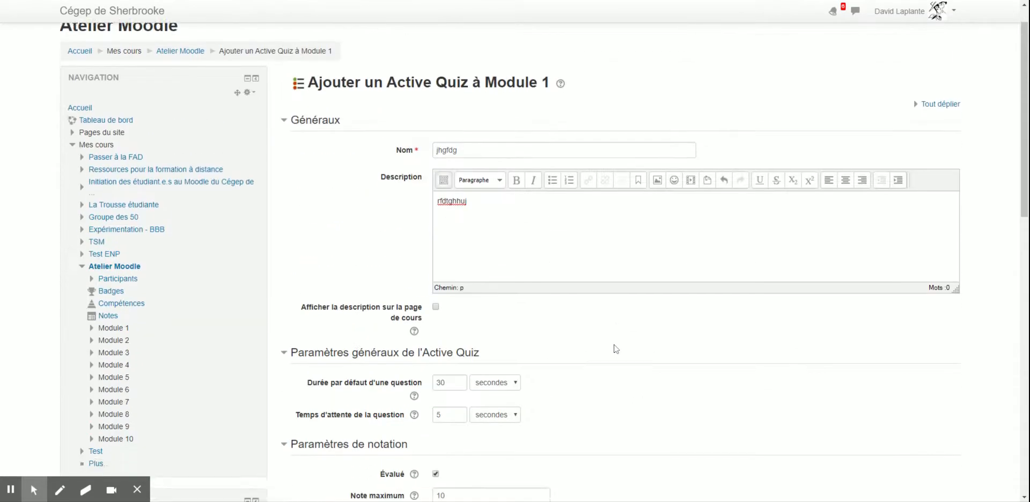
{"action": "left_click", "coordinate": [424, 309]}
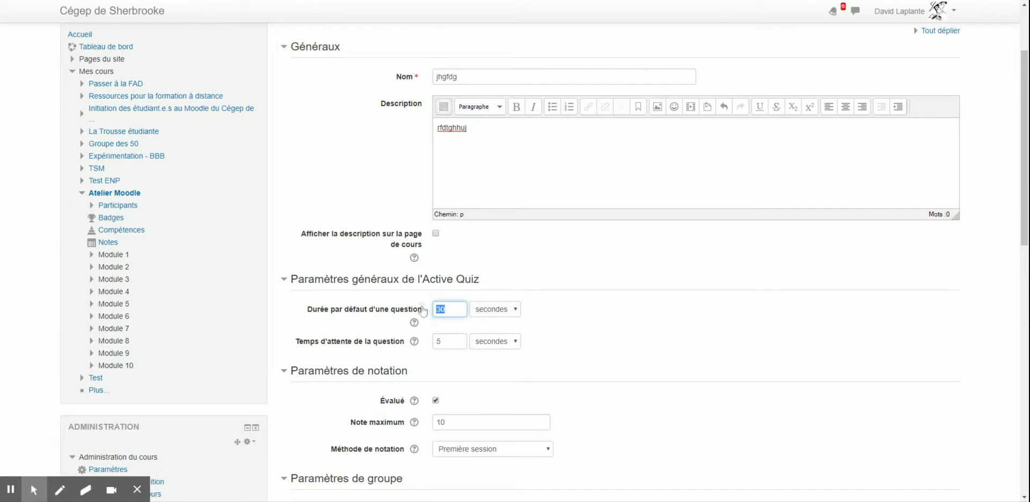
{"action": "left_click", "coordinate": [596, 344]}
Save the Active Quiz settings and display the activity
{"action": "scroll", "coordinate": [579, 343], "scroll_direction": "down", "scroll_amount": 3}
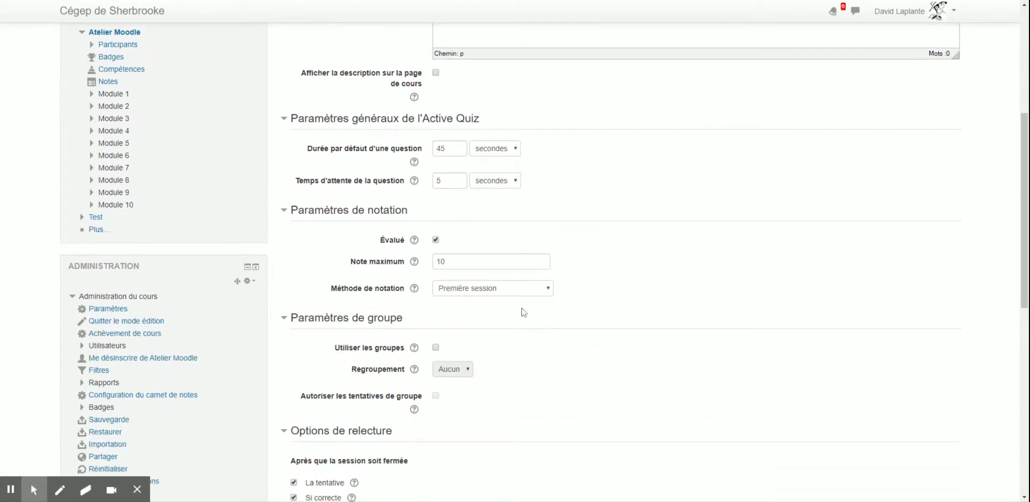
{"action": "scroll", "coordinate": [529, 330], "scroll_direction": "down", "scroll_amount": 5}
{"action": "scroll", "coordinate": [520, 396], "scroll_direction": "down", "scroll_amount": 4}
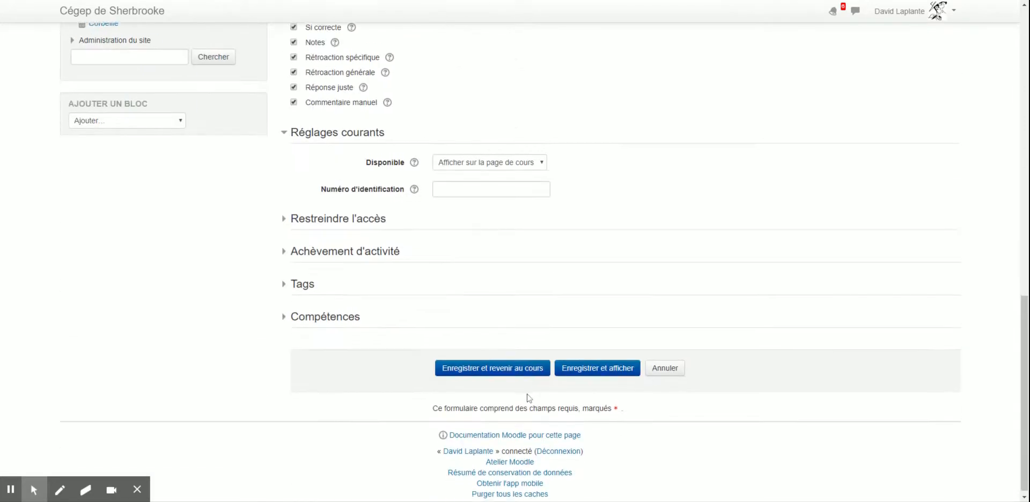
{"action": "left_click", "coordinate": [607, 361]}
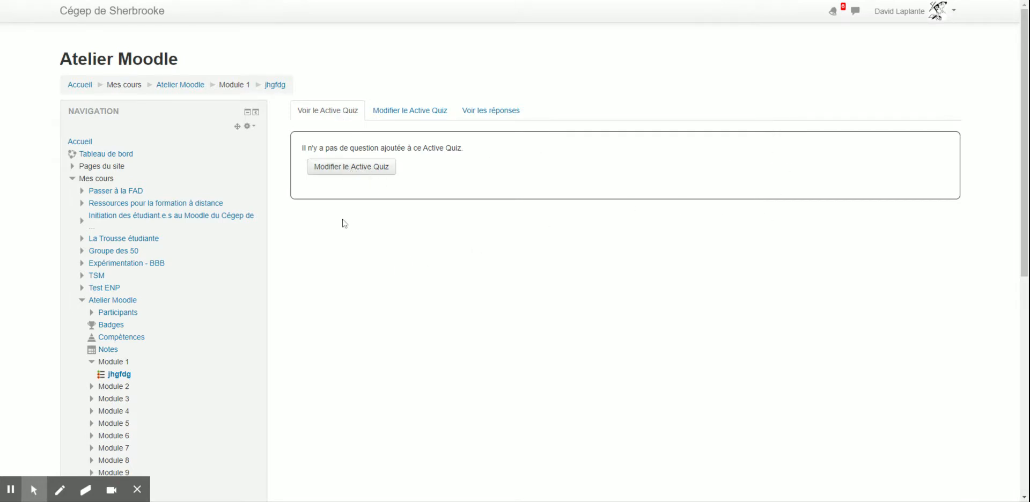
Open the Active Quiz for editing its questions and check the available question bank categories
{"action": "left_click", "coordinate": [402, 111]}
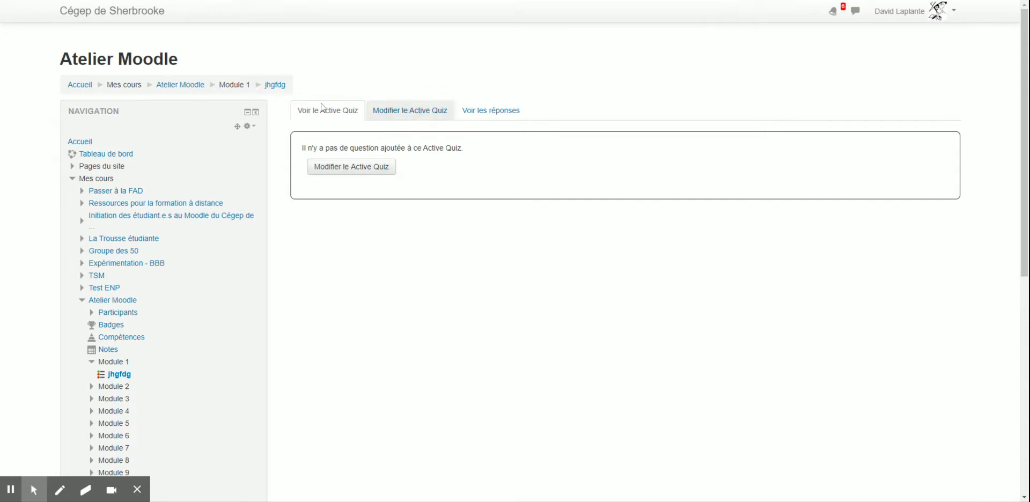
{"action": "left_click", "coordinate": [333, 117]}
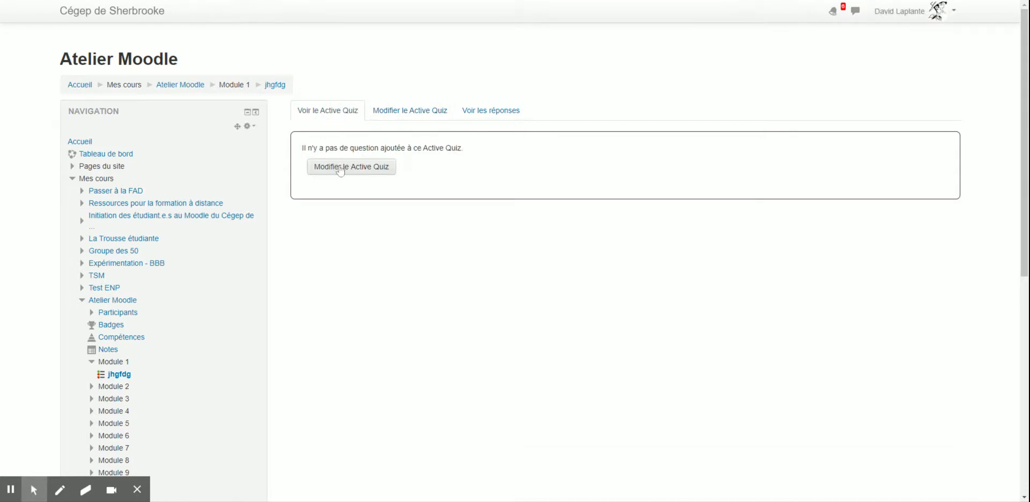
{"action": "left_click", "coordinate": [381, 168]}
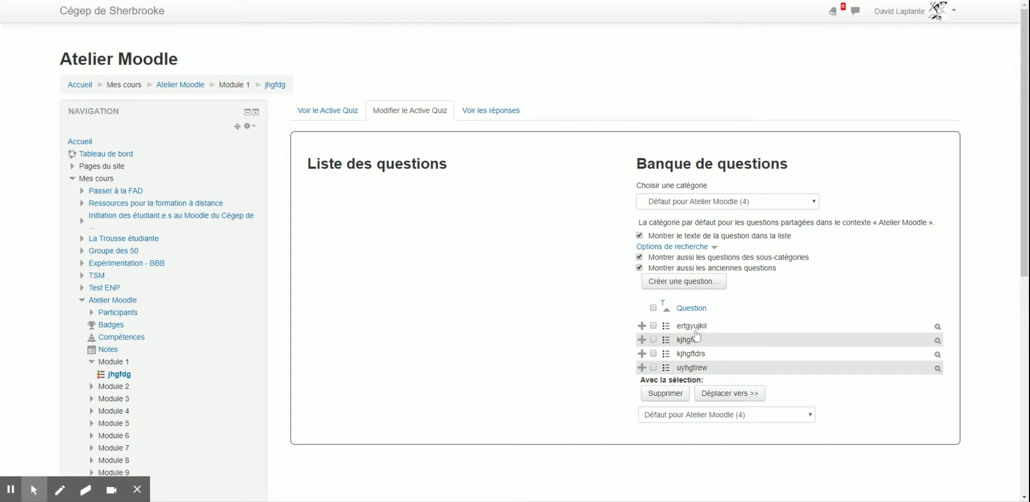
{"action": "left_click", "coordinate": [722, 205]}
{"action": "left_click", "coordinate": [874, 259]}
Create a new question of type Vrai/Faux in the question bank
{"action": "left_click", "coordinate": [696, 283]}
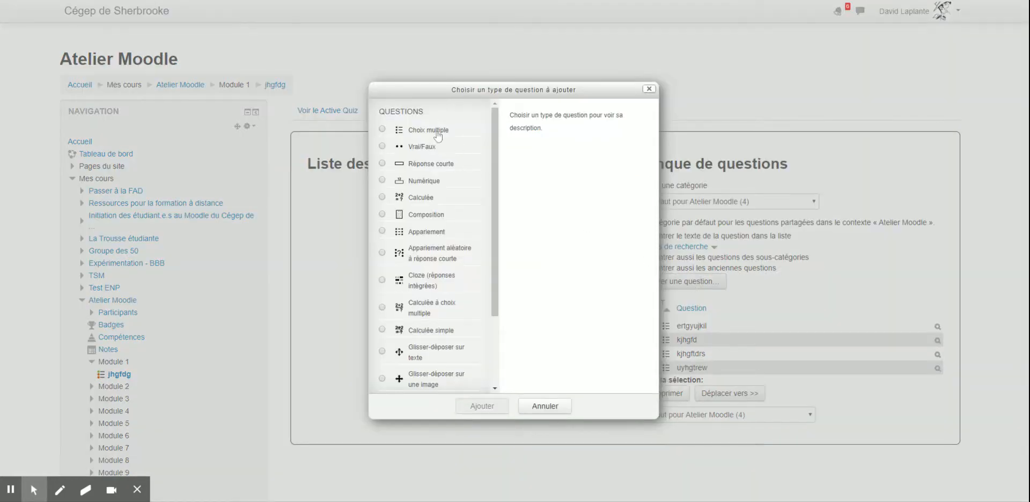
{"action": "left_click", "coordinate": [423, 147]}
{"action": "left_click", "coordinate": [499, 410]}
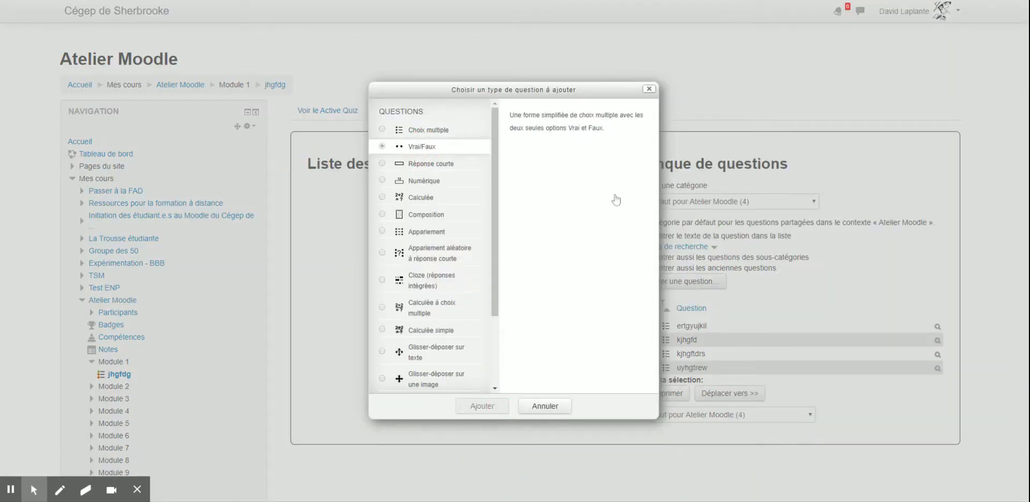
{"action": "left_click", "coordinate": [520, 212]}
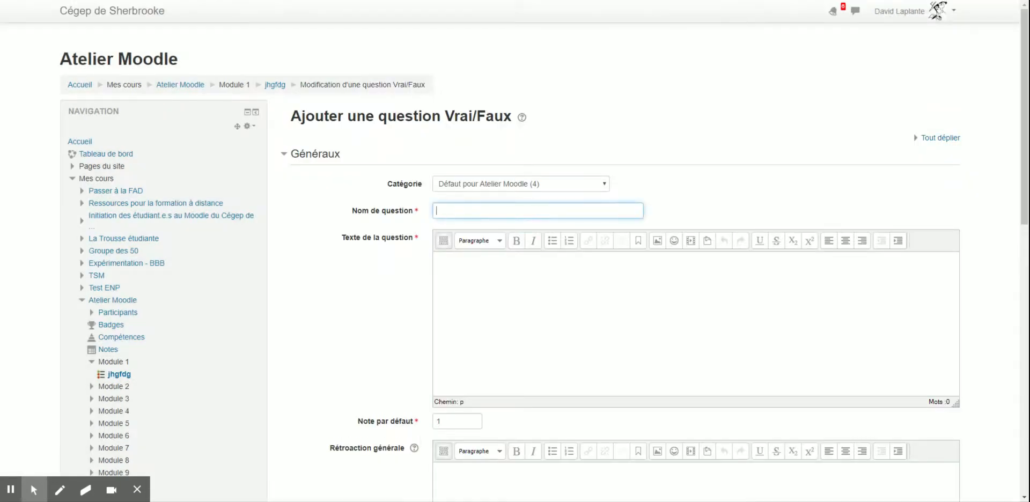
Name the question "dfgrhtvbnjk" and enter "dfxgrcthujk" as the question text
{"action": "type", "text": "dfgrhtvbnjk"}
{"action": "left_click", "coordinate": [522, 282]}
{"action": "type", "text": "dfxgrcthujk"}
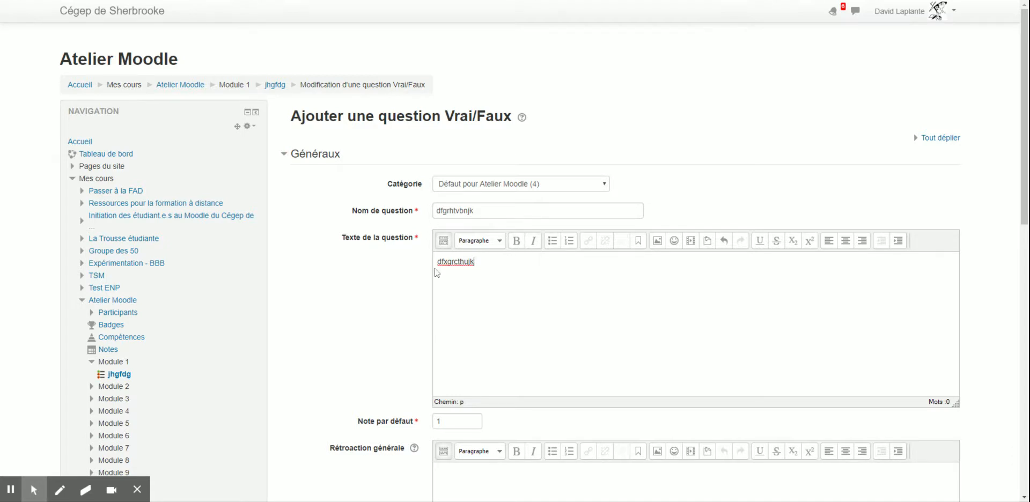
Set the question's correct answer to Vrai
{"action": "scroll", "coordinate": [436, 273], "scroll_direction": "down", "scroll_amount": 3}
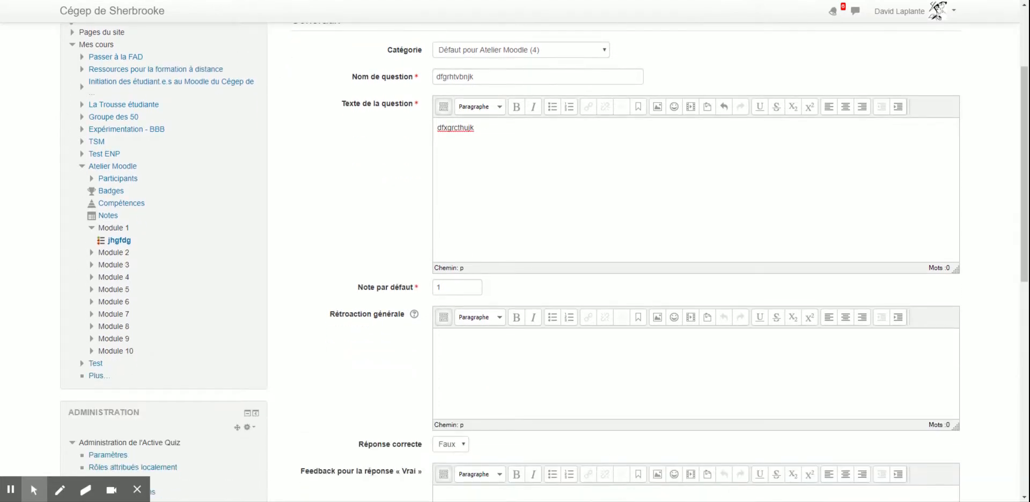
{"action": "scroll", "coordinate": [544, 257], "scroll_direction": "down", "scroll_amount": 2}
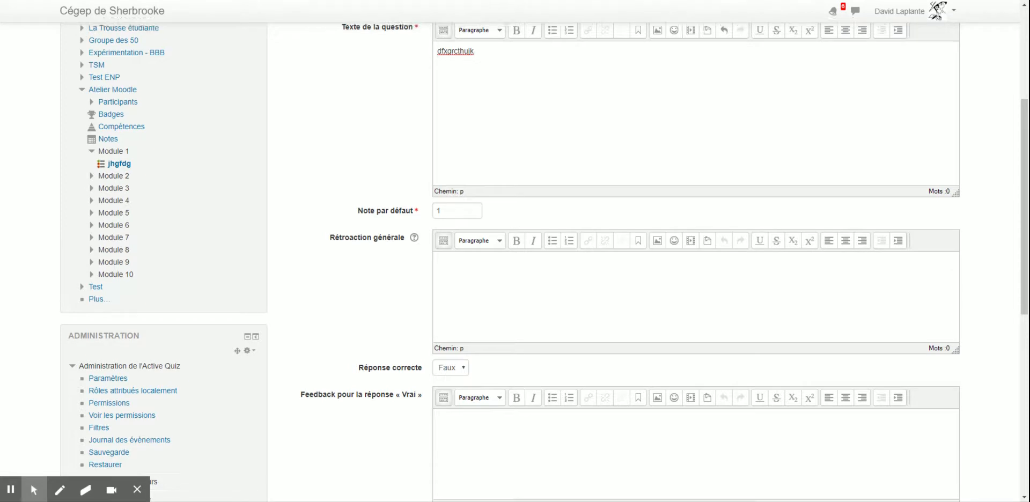
{"action": "scroll", "coordinate": [544, 263], "scroll_direction": "up", "scroll_amount": 1}
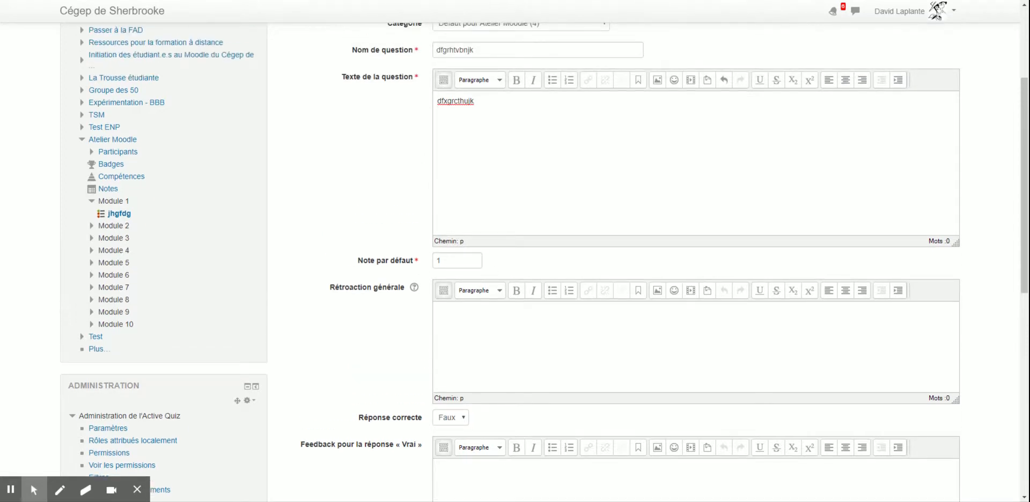
{"action": "scroll", "coordinate": [475, 179], "scroll_direction": "down", "scroll_amount": 4}
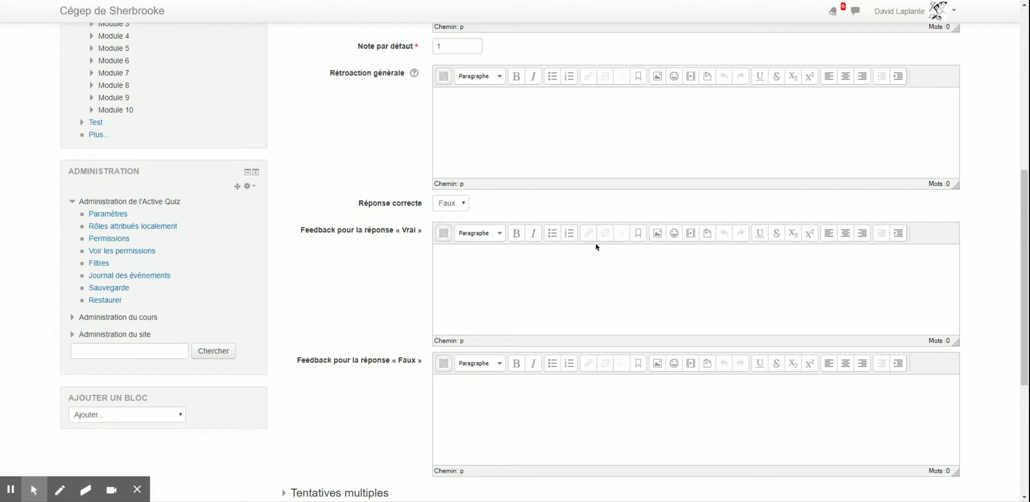
{"action": "scroll", "coordinate": [507, 221], "scroll_direction": "up", "scroll_amount": 2}
{"action": "left_click", "coordinate": [464, 311]}
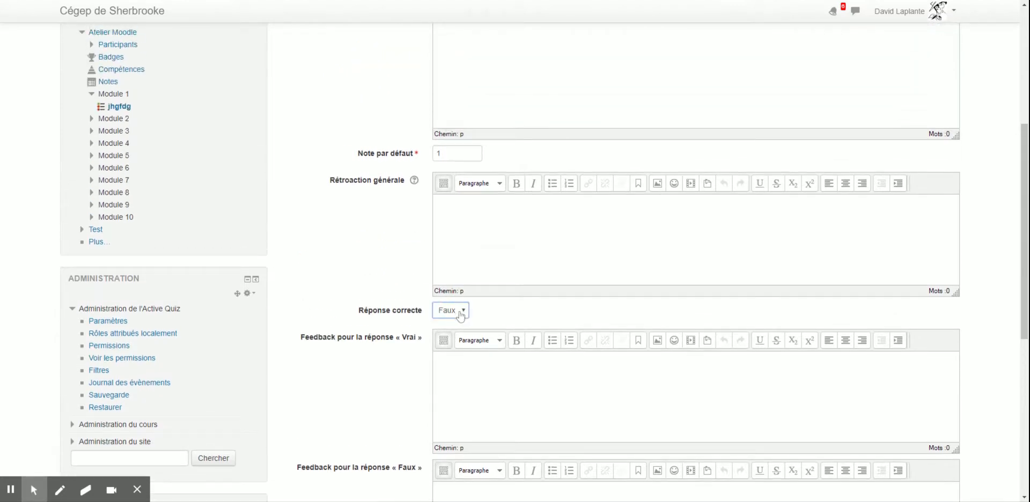
{"action": "left_click", "coordinate": [460, 330]}
Enter "esdrfgthikjhugfrtdeswa" as the feedback for the answer Vrai
{"action": "left_click", "coordinate": [483, 365]}
{"action": "type", "text": "esdrfgthikjhugfrtdeswa"}
{"action": "scroll", "coordinate": [497, 341], "scroll_direction": "down", "scroll_amount": 1}
{"action": "scroll", "coordinate": [497, 342], "scroll_direction": "down", "scroll_amount": 5}
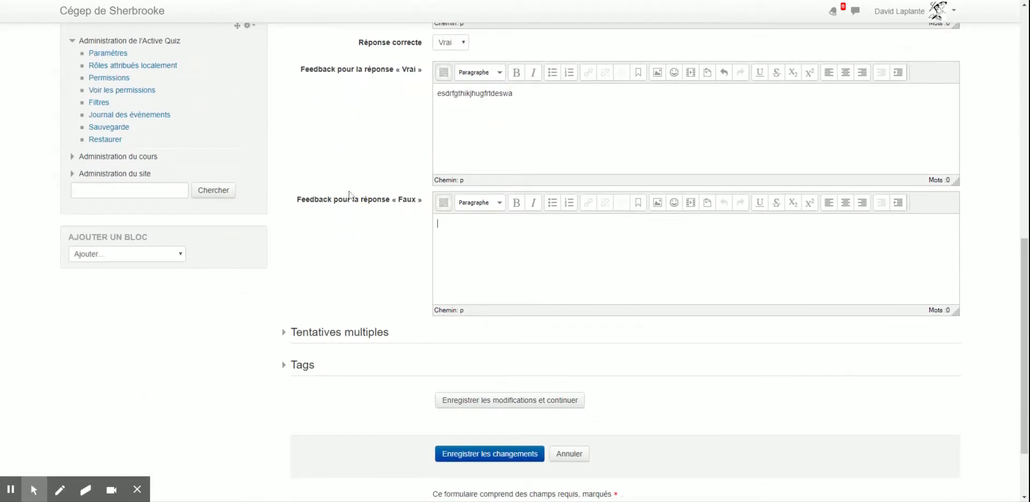
Enter "erftgyhujghftrdesfrgtuijk" as the feedback for the answer Faux and expand the Tentatives multiples settings
{"action": "type", "text": "erftgyhujghftrdes"}
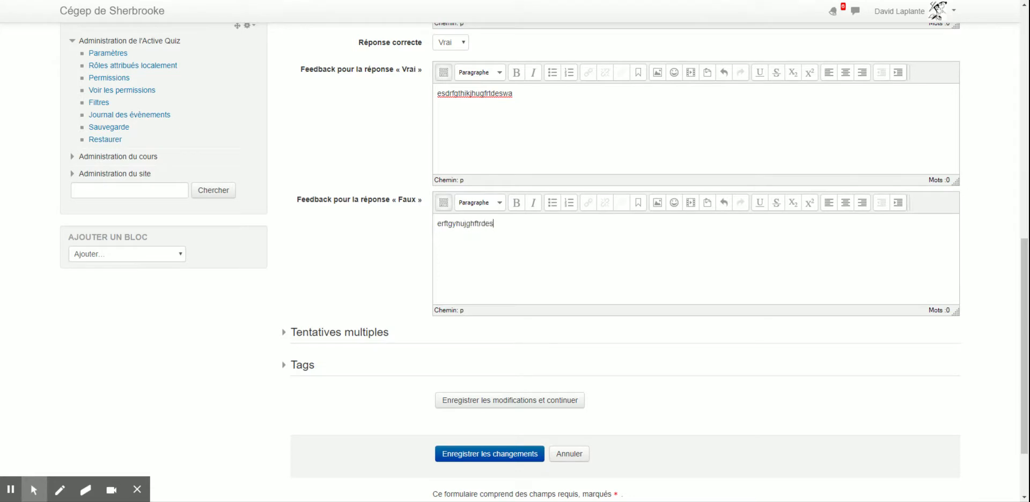
{"action": "type", "text": "frgtuijk"}
{"action": "left_click", "coordinate": [352, 336]}
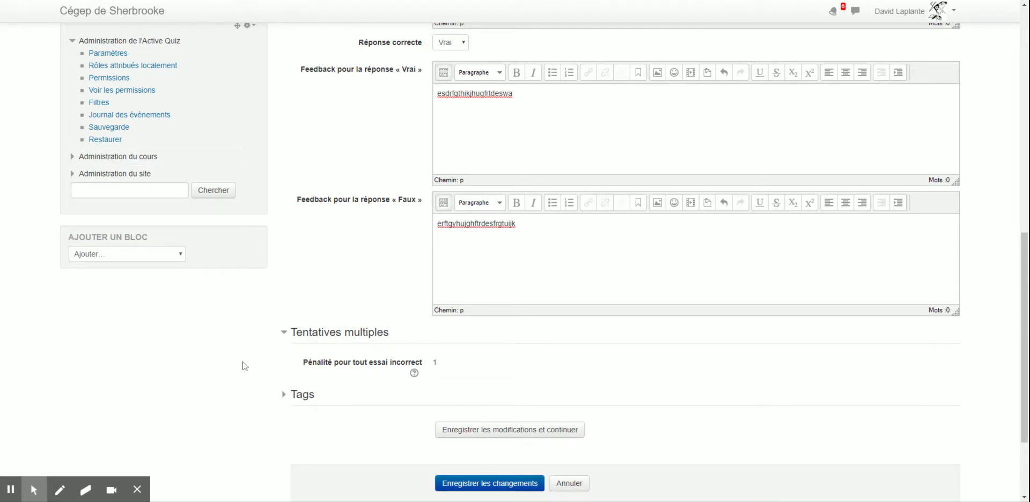
Save the question while continuing to edit it, and finish by saving the changes to return to the quiz's question bank
{"action": "left_click", "coordinate": [523, 438]}
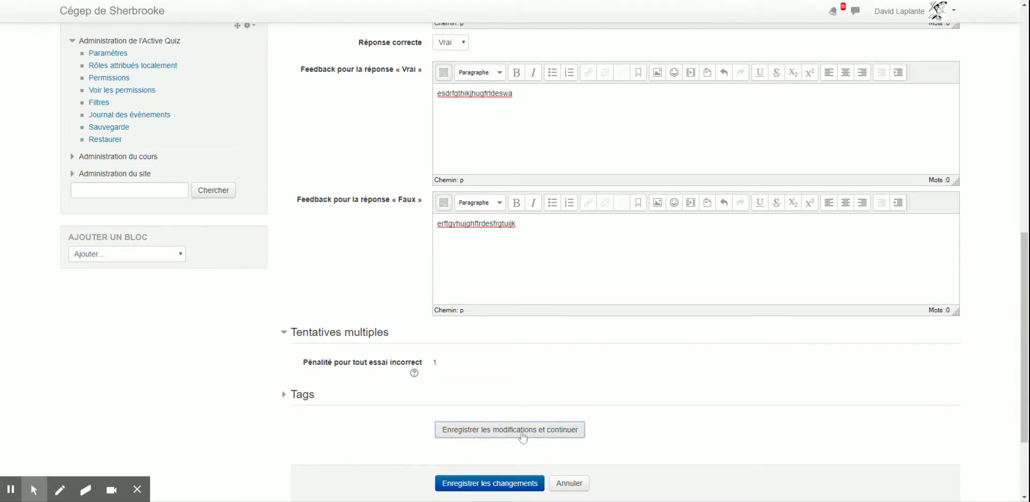
{"action": "scroll", "coordinate": [542, 293], "scroll_direction": "down", "scroll_amount": 10}
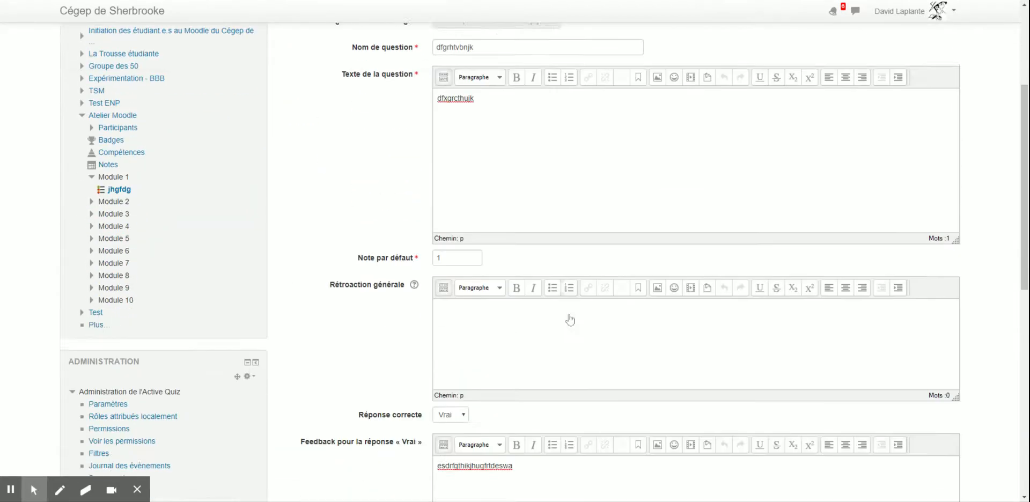
{"action": "scroll", "coordinate": [613, 359], "scroll_direction": "down", "scroll_amount": 5}
{"action": "left_click", "coordinate": [527, 404]}
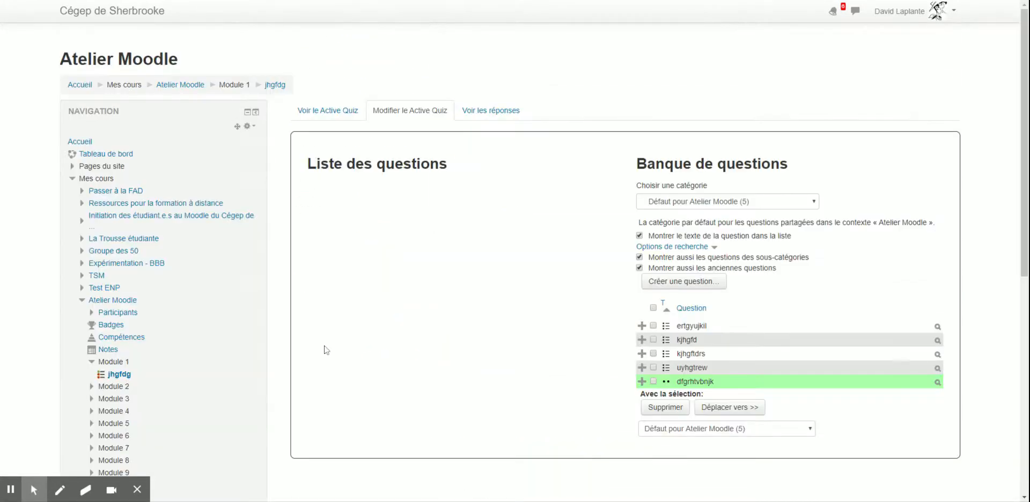
Look at the quiz's responses report and return to the page for editing the quiz
{"action": "left_click", "coordinate": [700, 382]}
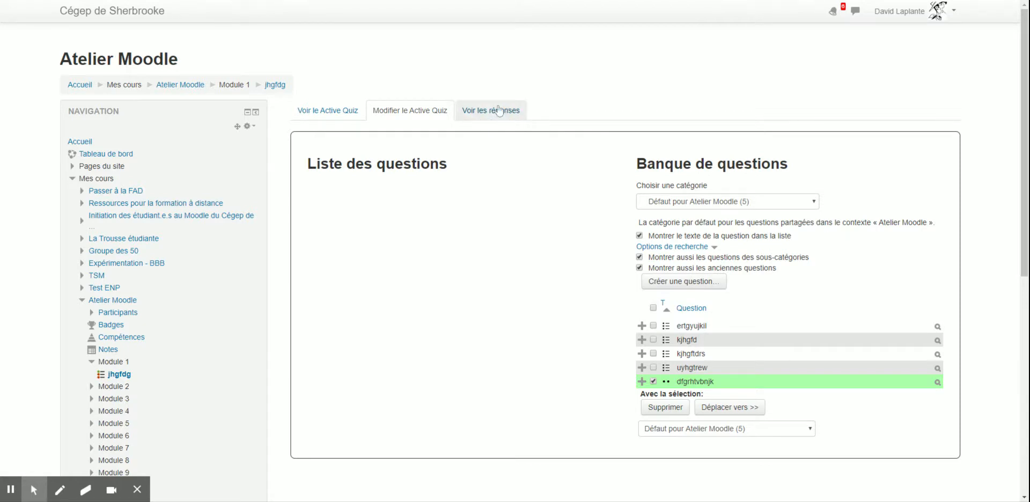
{"action": "left_click", "coordinate": [511, 117]}
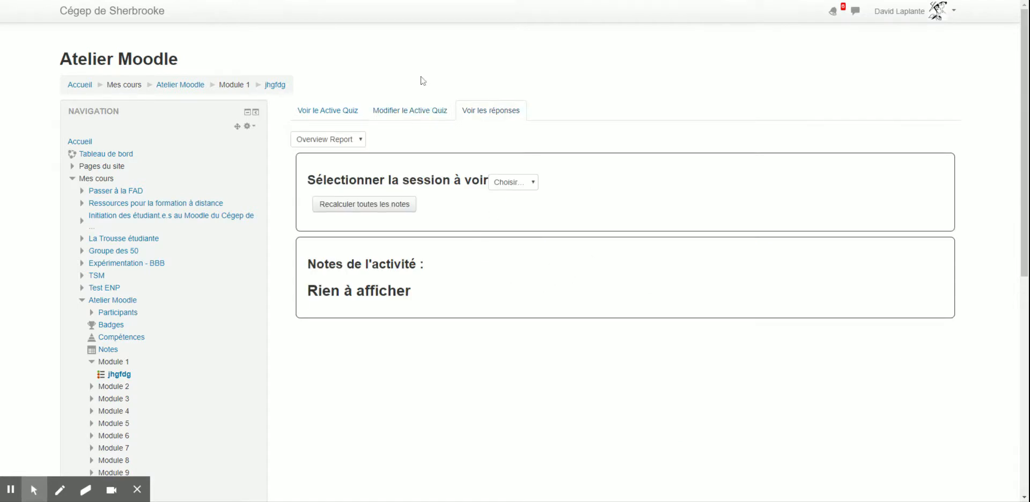
{"action": "left_click", "coordinate": [419, 115]}
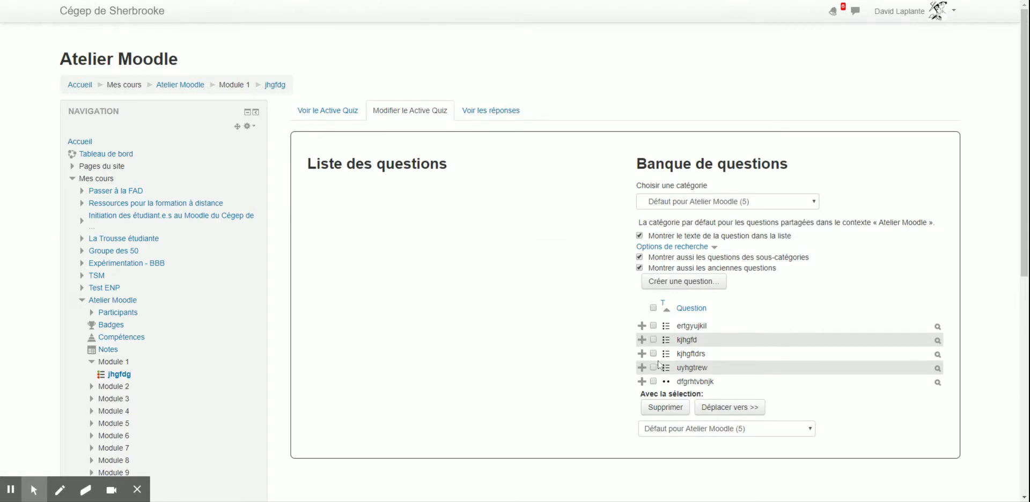
Add the question dfgrhtvbnjk from the question bank to the quiz's question list with its default settings
{"action": "left_click", "coordinate": [642, 382]}
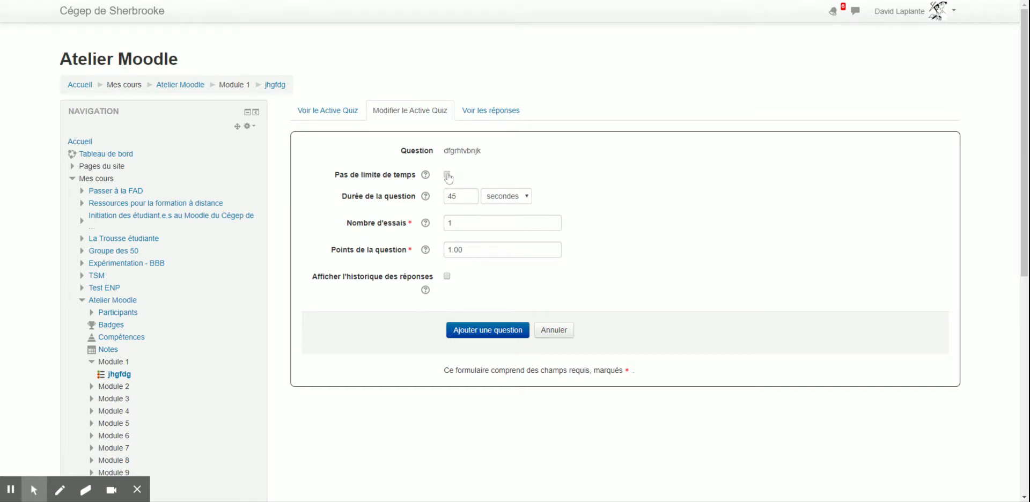
{"action": "left_click", "coordinate": [447, 175]}
{"action": "left_click", "coordinate": [448, 174]}
{"action": "left_click", "coordinate": [502, 333]}
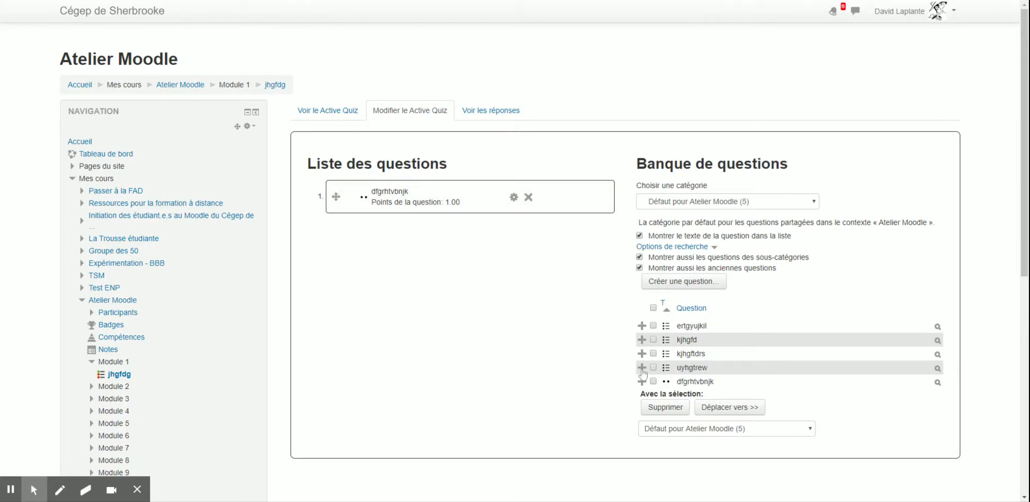
Add the bank questions uyhgtrew, ertgyujkil and kjhgftdrs to the quiz's question list with their default settings
{"action": "left_click", "coordinate": [642, 368]}
{"action": "left_click", "coordinate": [488, 324]}
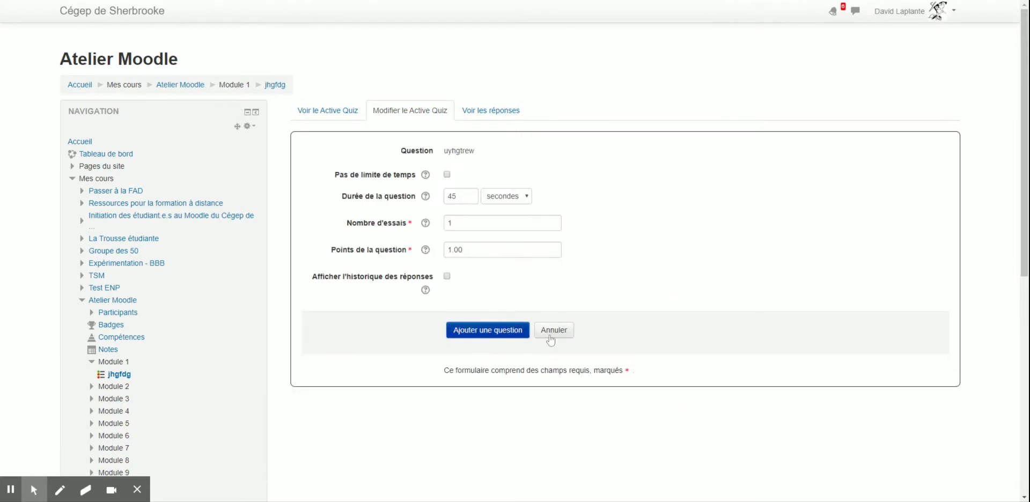
{"action": "left_click", "coordinate": [642, 326]}
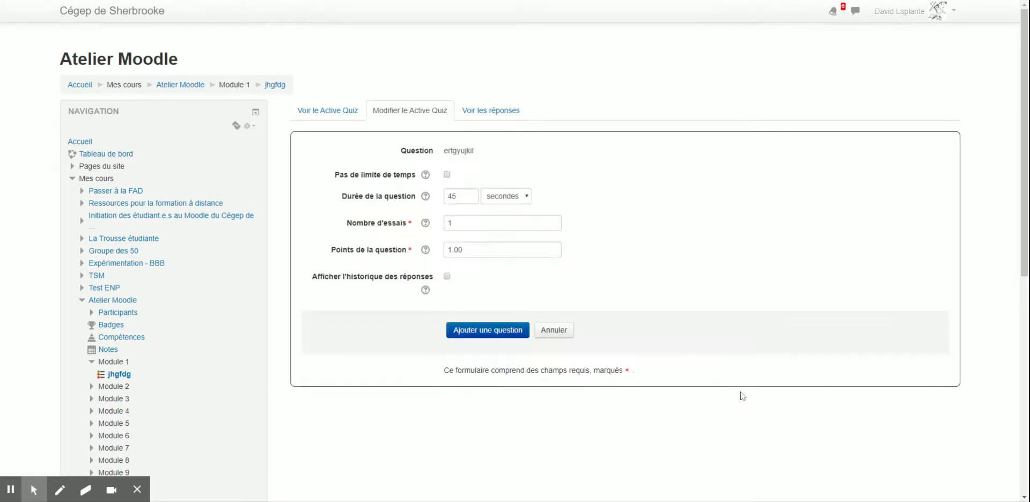
{"action": "left_click", "coordinate": [489, 330]}
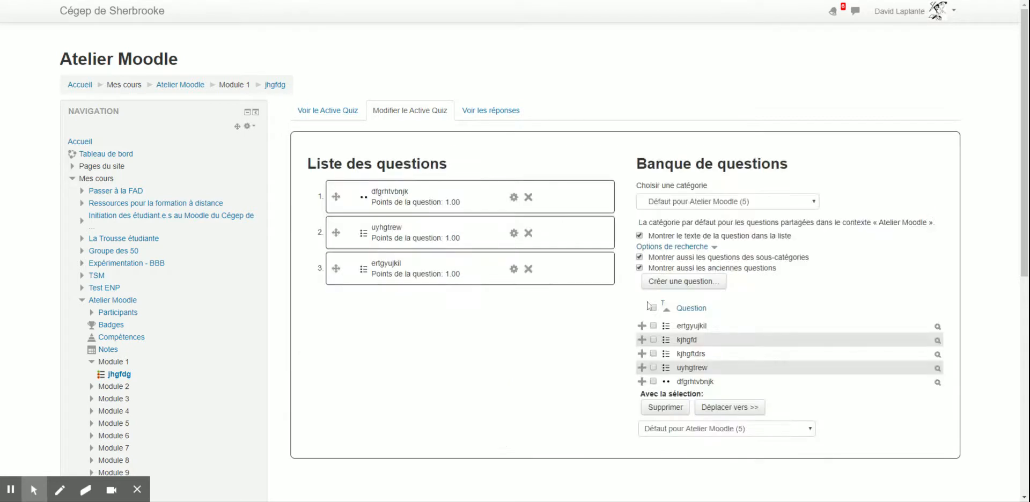
{"action": "left_click", "coordinate": [642, 353]}
{"action": "left_click", "coordinate": [501, 331]}
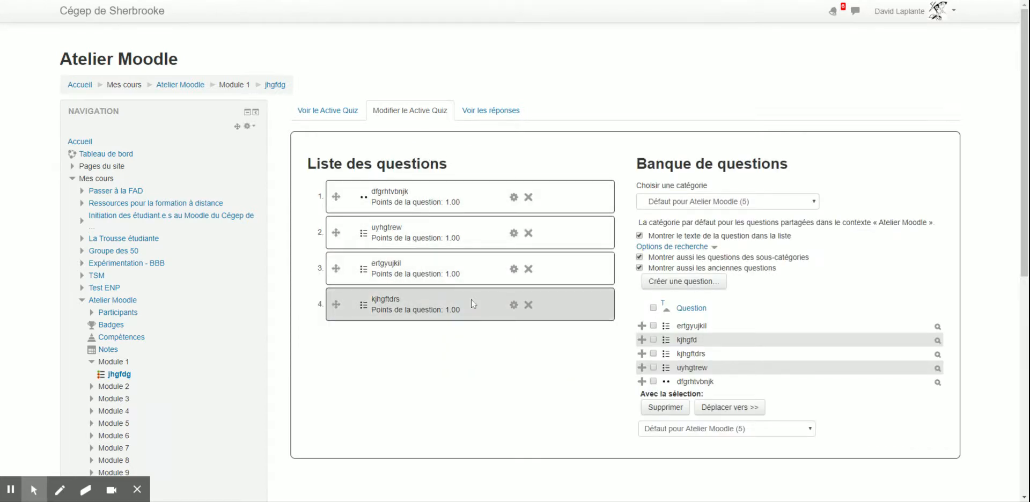
Fill in the session start form with the name "kjmhngfd" and turn off anonymous student responses
{"action": "left_click", "coordinate": [333, 110]}
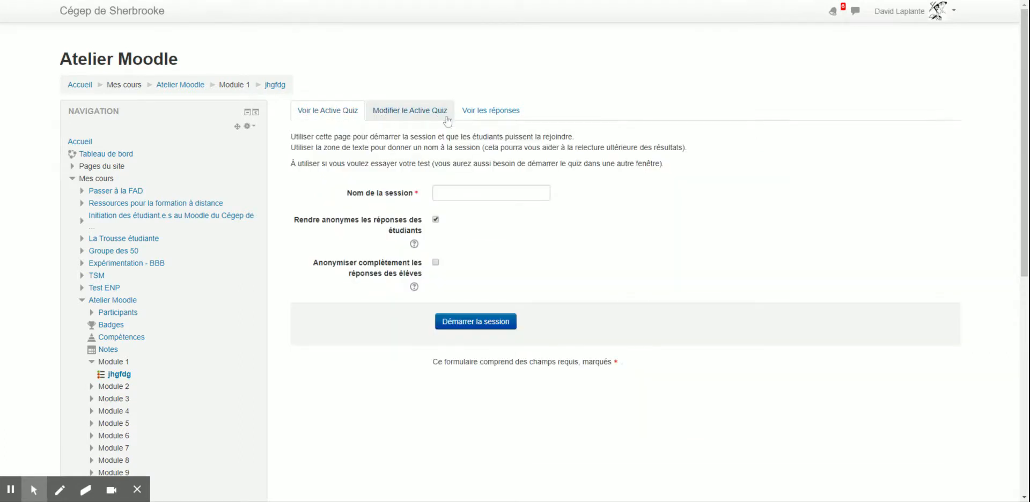
{"action": "left_click", "coordinate": [471, 193]}
{"action": "type", "text": "kjmhngfd"}
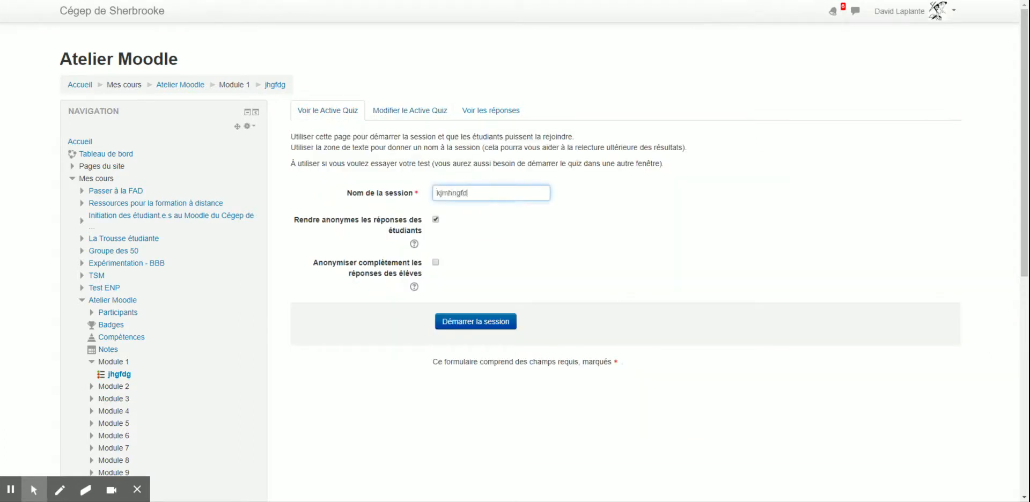
{"action": "left_click", "coordinate": [534, 239]}
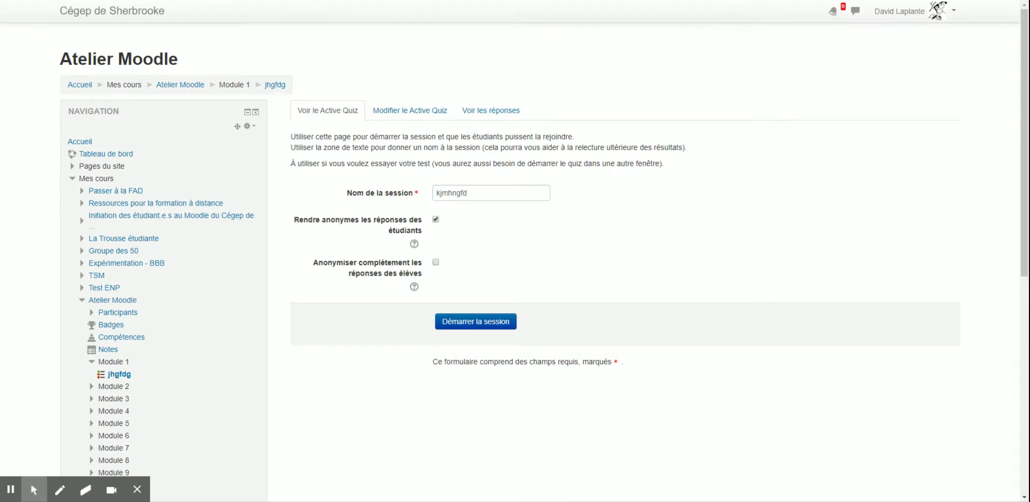
{"action": "left_click", "coordinate": [436, 220]}
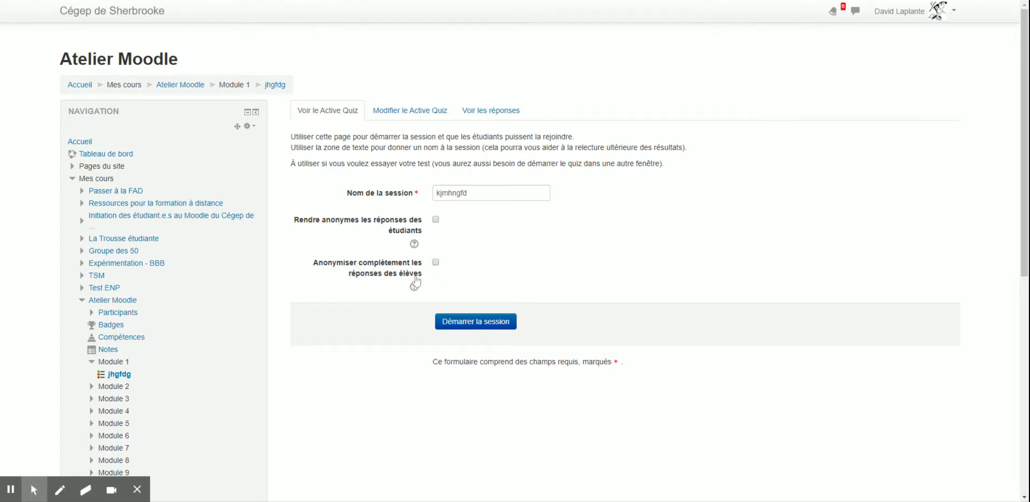
Revisit the quiz's question list and its responses, and return to the session start form
{"action": "left_click", "coordinate": [424, 115]}
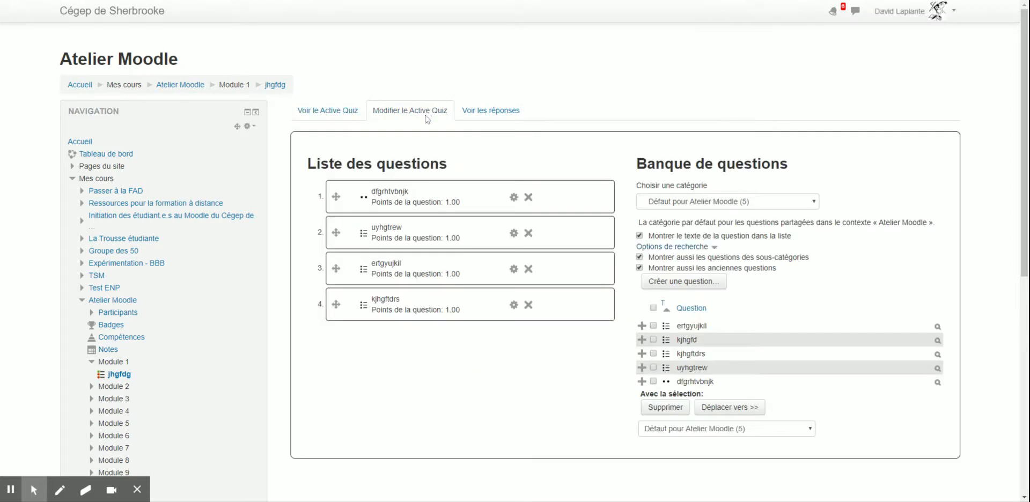
{"action": "left_click", "coordinate": [482, 115]}
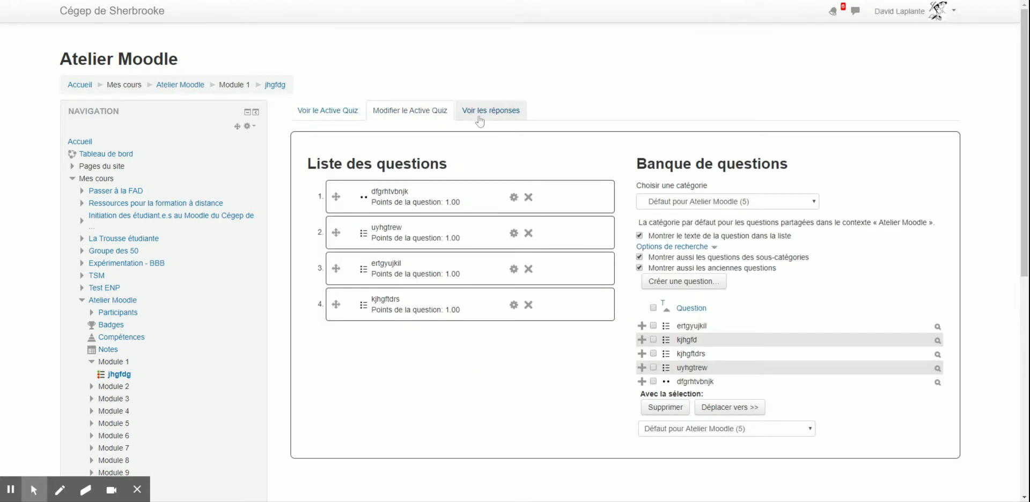
{"action": "left_click", "coordinate": [333, 114]}
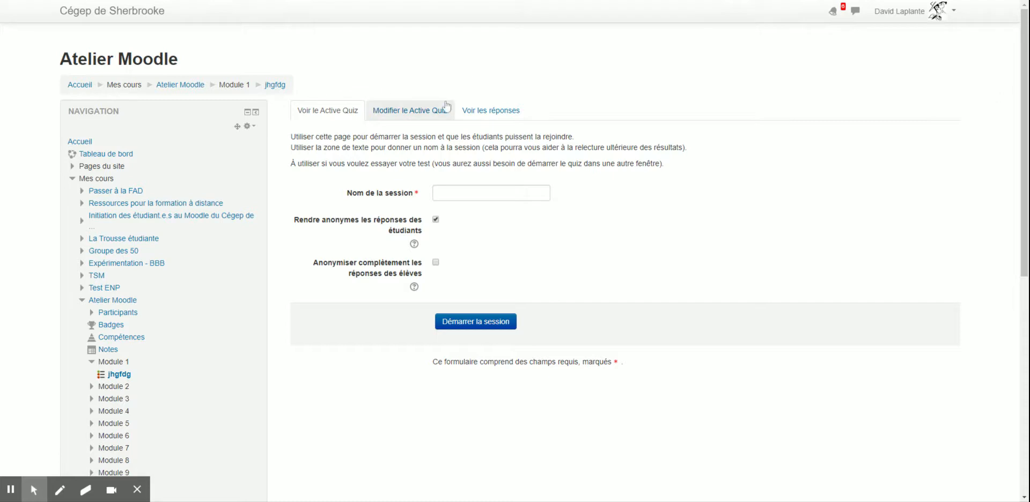
{"action": "mouse_move", "coordinate": [92, 495]}
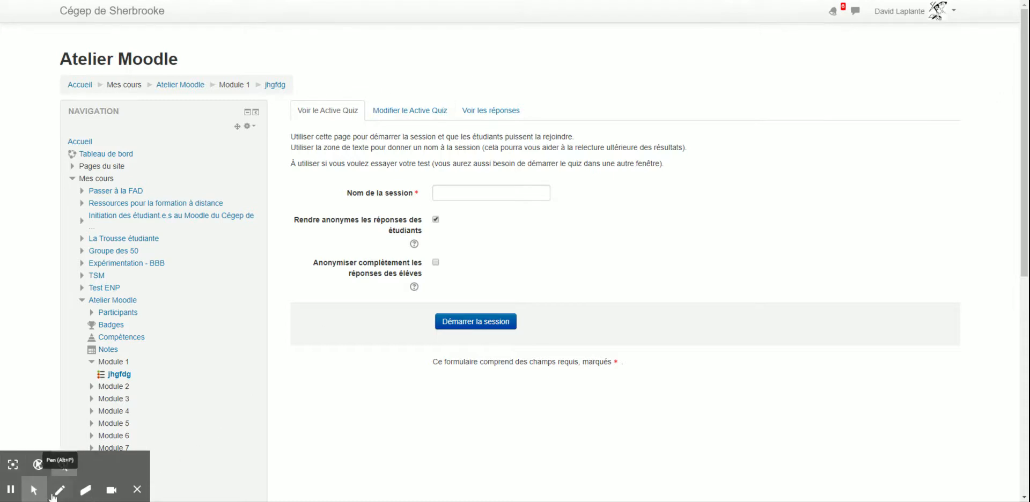